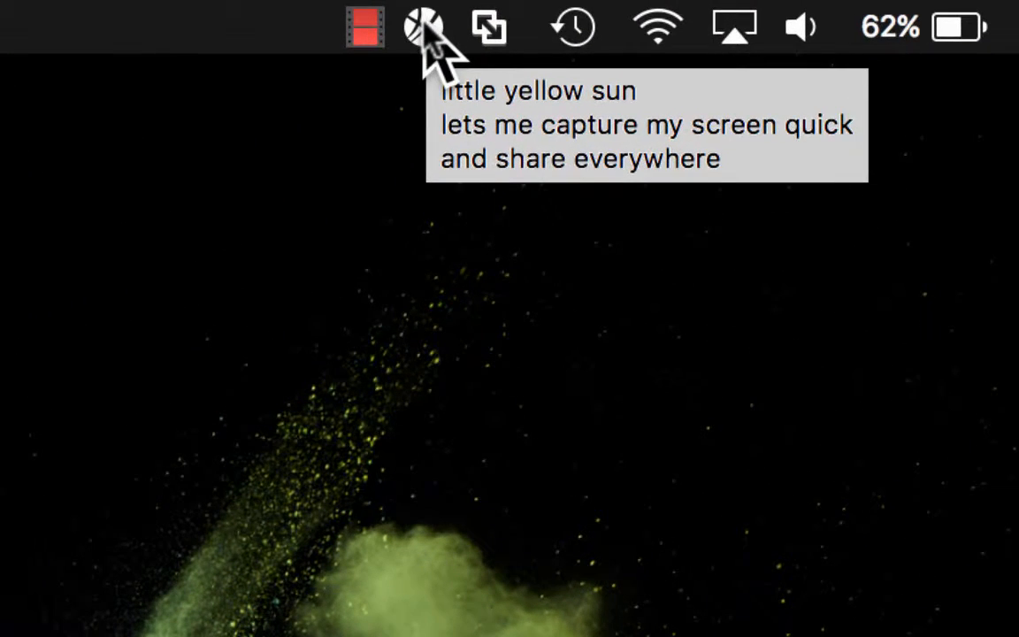
# Capture a rectangular desktop region of about 1216 x 756 around the centre of the wallpaper burst as a still image
pyautogui.click(685, 8)
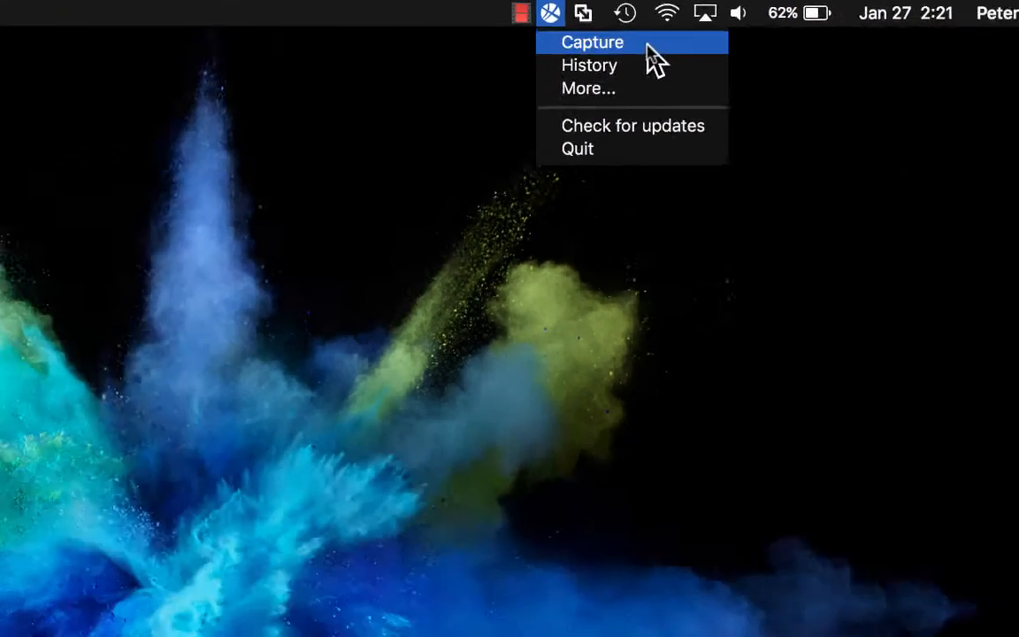
pyautogui.click(617, 88)
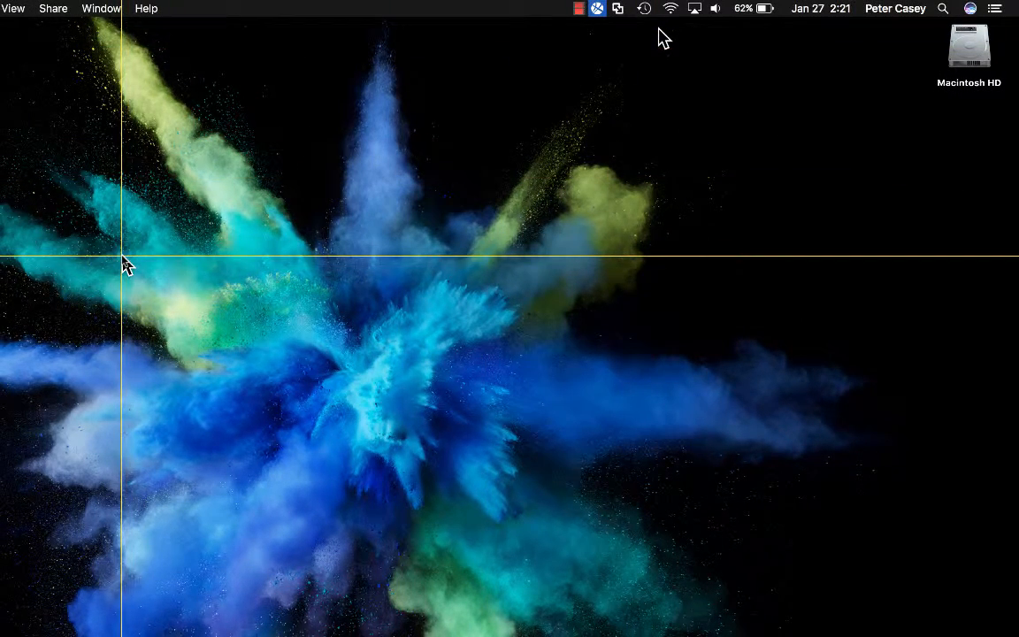
pyautogui.moveTo(122, 256); pyautogui.dragTo(586, 545)
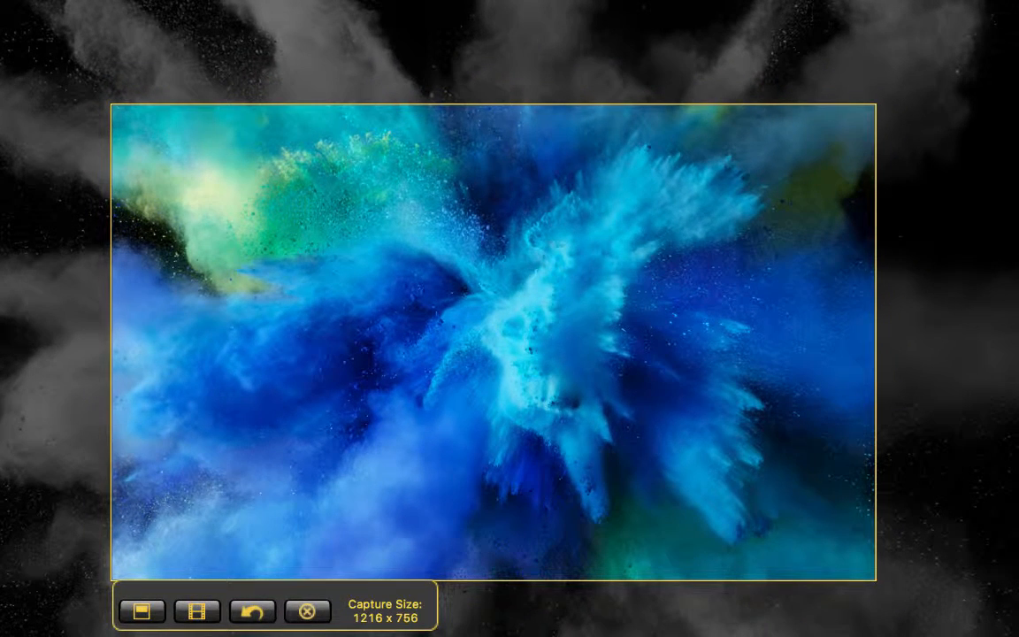
pyautogui.click(143, 611)
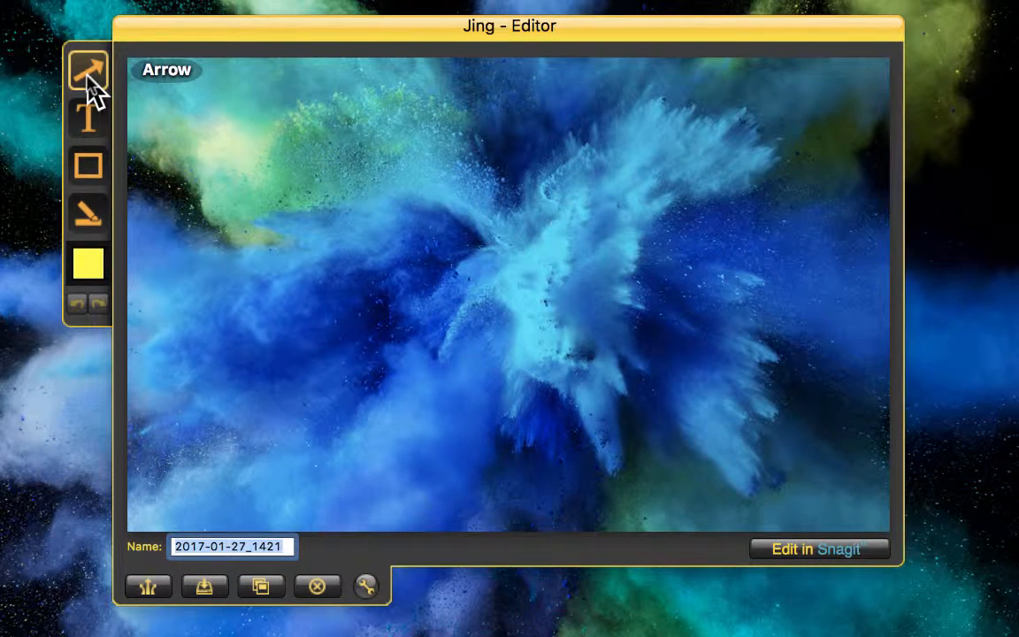
# Draw a yellow arrow from the image's upper-left corner inward, and a purple arrow from the lower middle up towards its tip
pyautogui.moveTo(155, 100)
pyautogui.mouseDown()
pyautogui.moveTo(241, 127)
pyautogui.moveTo(322, 216)
pyautogui.moveTo(322, 249)
pyautogui.mouseUp()
pyautogui.click(95, 269)
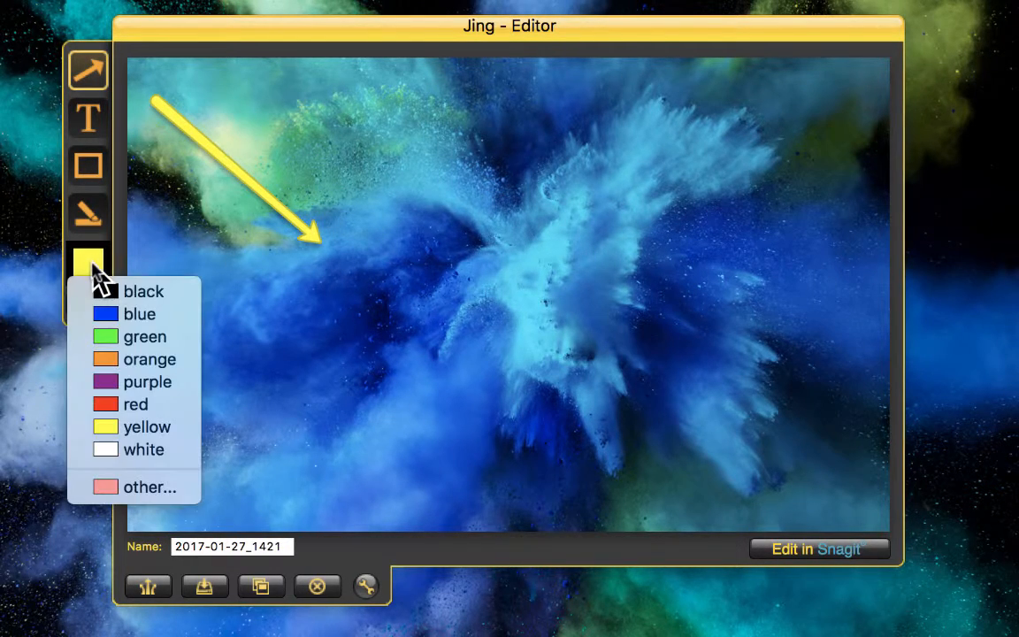
pyautogui.click(135, 382)
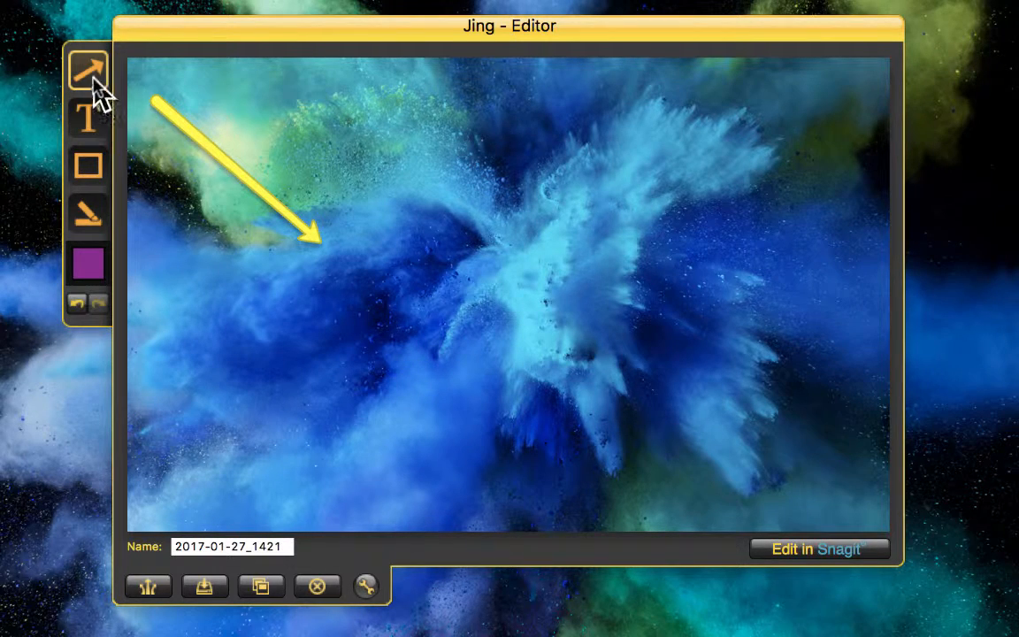
pyautogui.moveTo(446, 456); pyautogui.dragTo(329, 268)
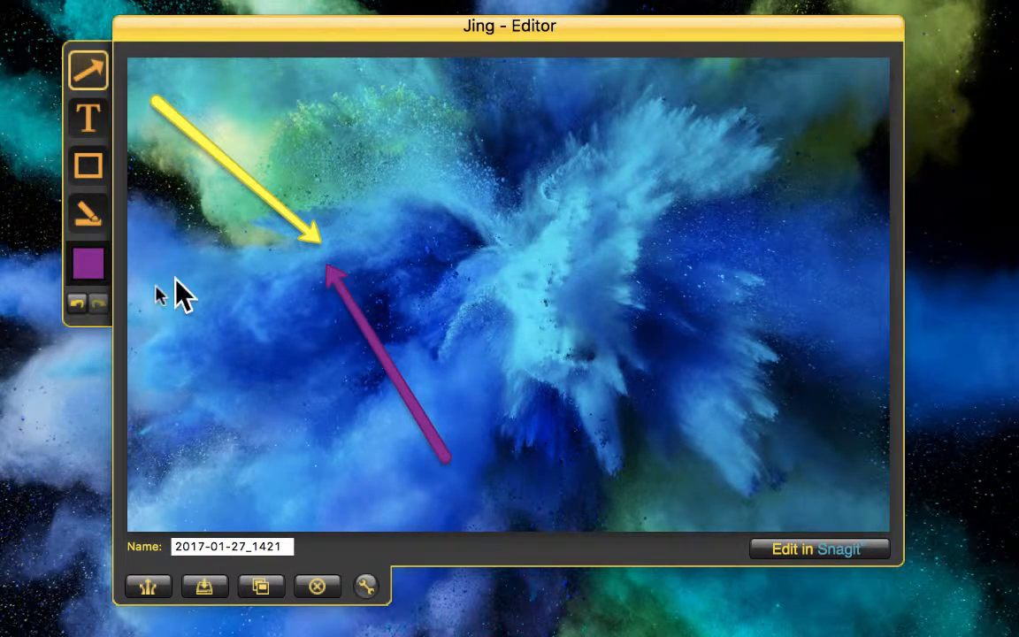
# Move the yellow arrow's tip lower and to the left, and recolour that arrow red
pyautogui.click(234, 172)
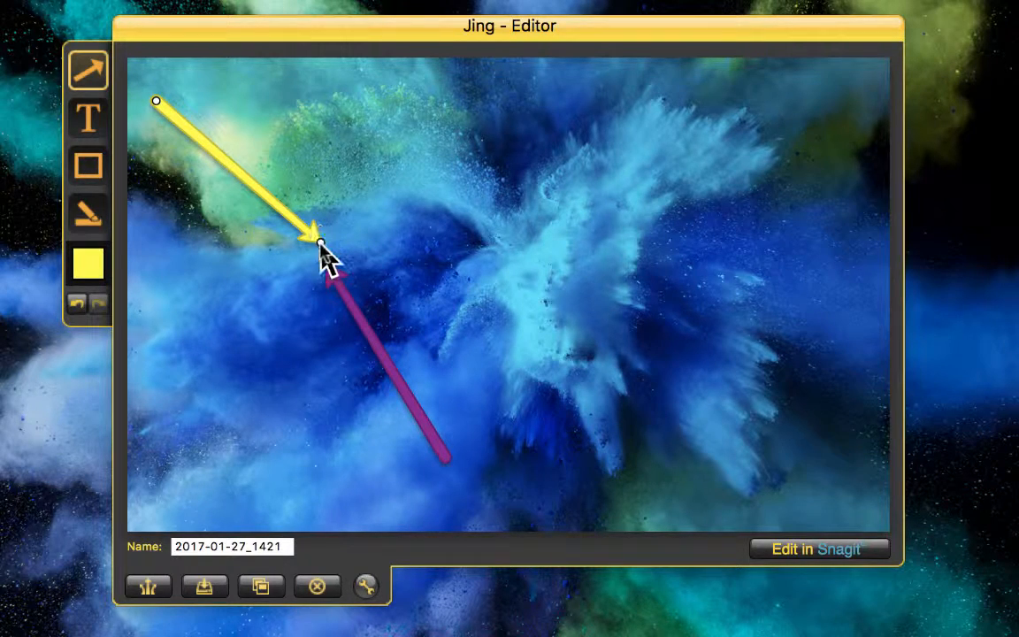
pyautogui.moveTo(318, 237); pyautogui.dragTo(281, 289)
pyautogui.click(92, 276)
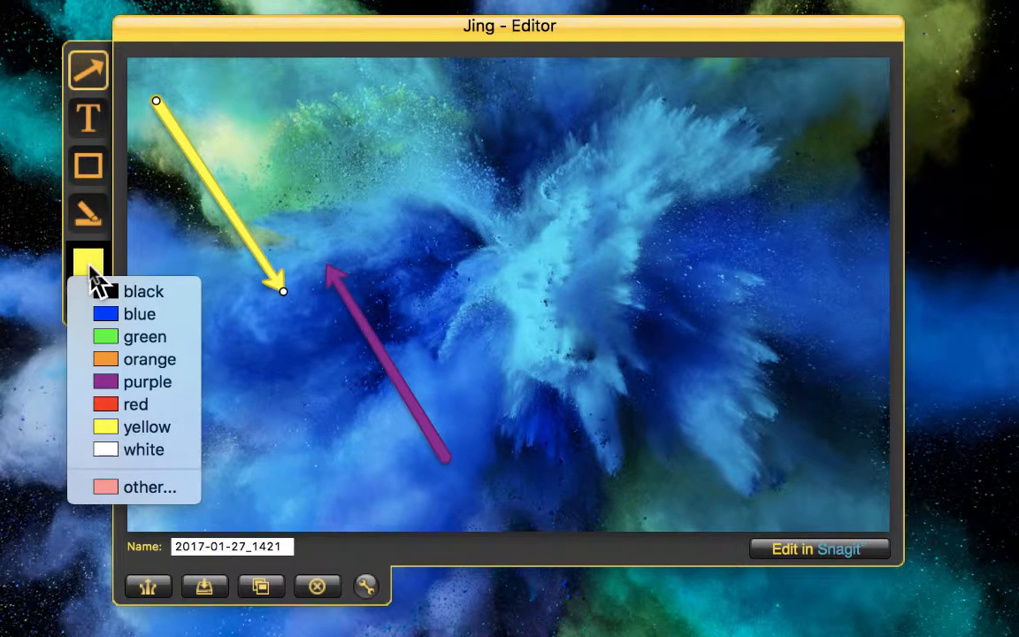
pyautogui.click(128, 404)
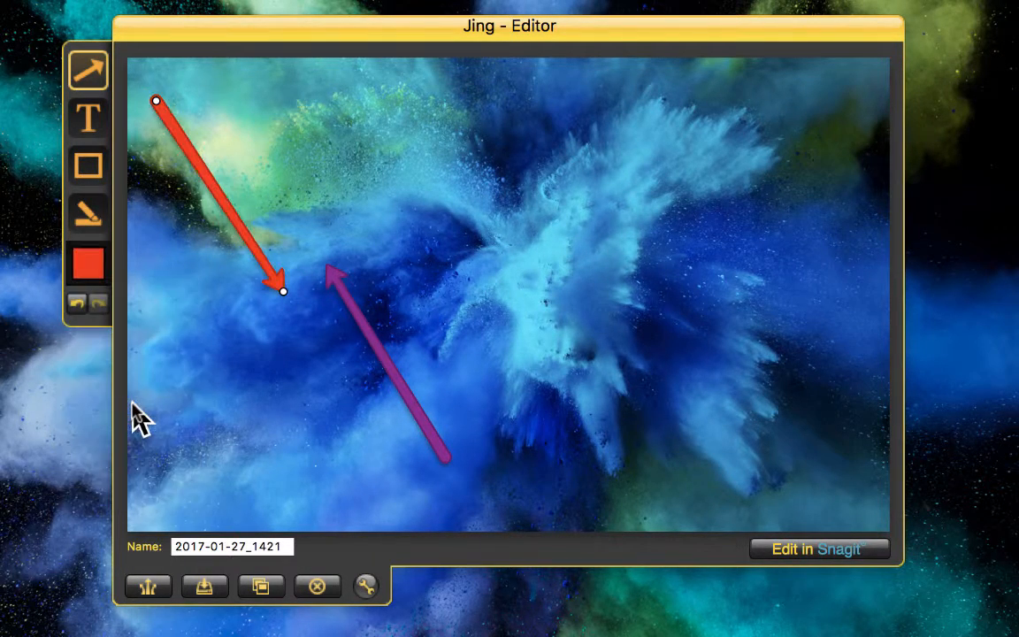
# Add a text callout reading "Hello World" in the upper middle of the captured image
pyautogui.click(88, 119)
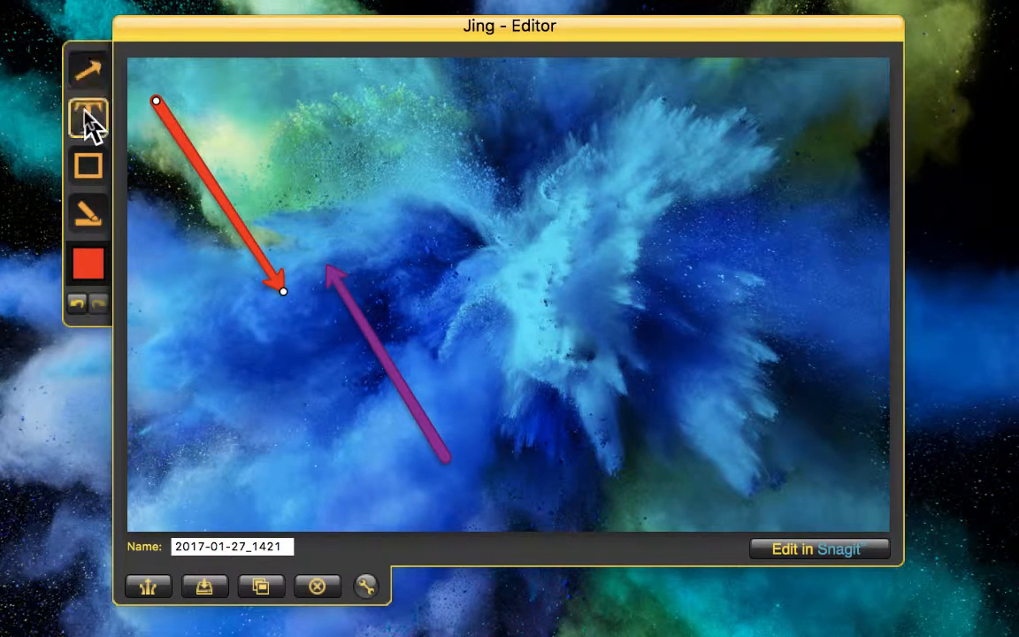
pyautogui.moveTo(352, 119); pyautogui.dragTo(529, 200)
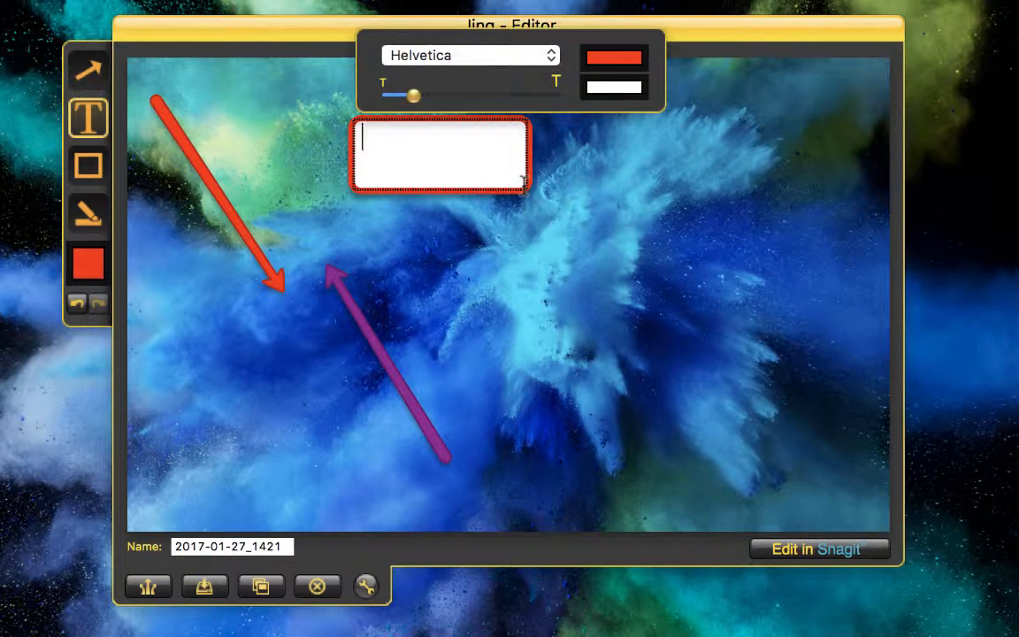
pyautogui.write('Hello World')
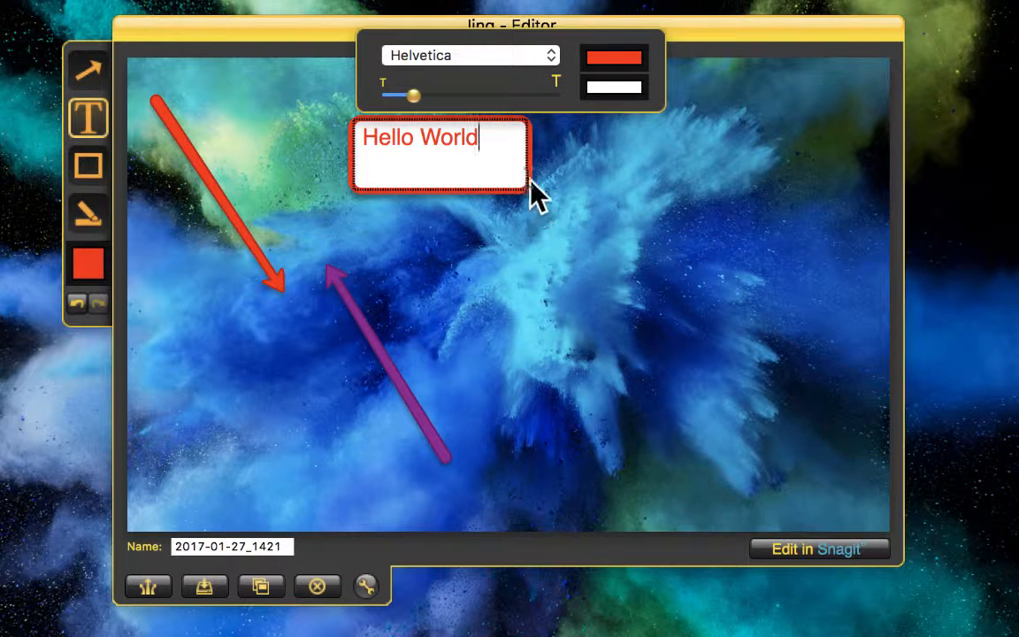
# Set the Hello World callout's text and frame colour to black and its background to yellow
pyautogui.click(610, 62)
pyautogui.click(623, 86)
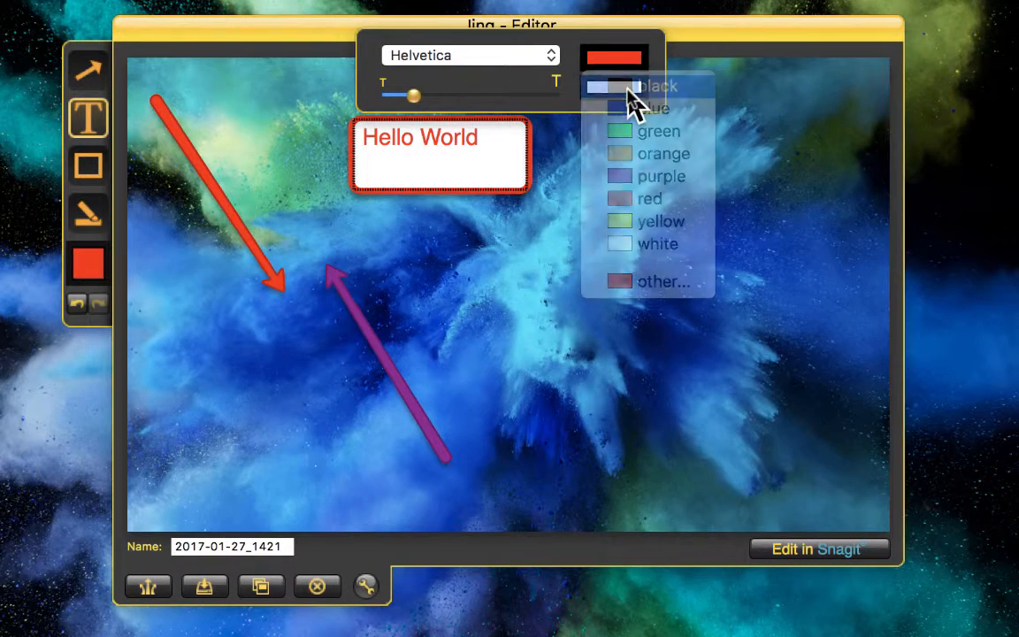
pyautogui.click(624, 87)
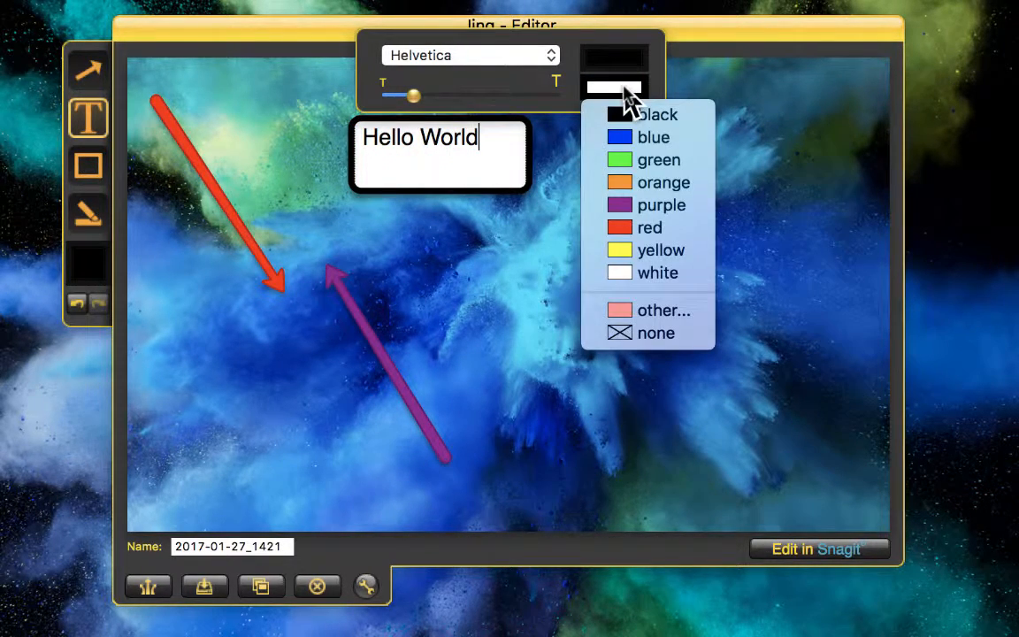
pyautogui.click(651, 253)
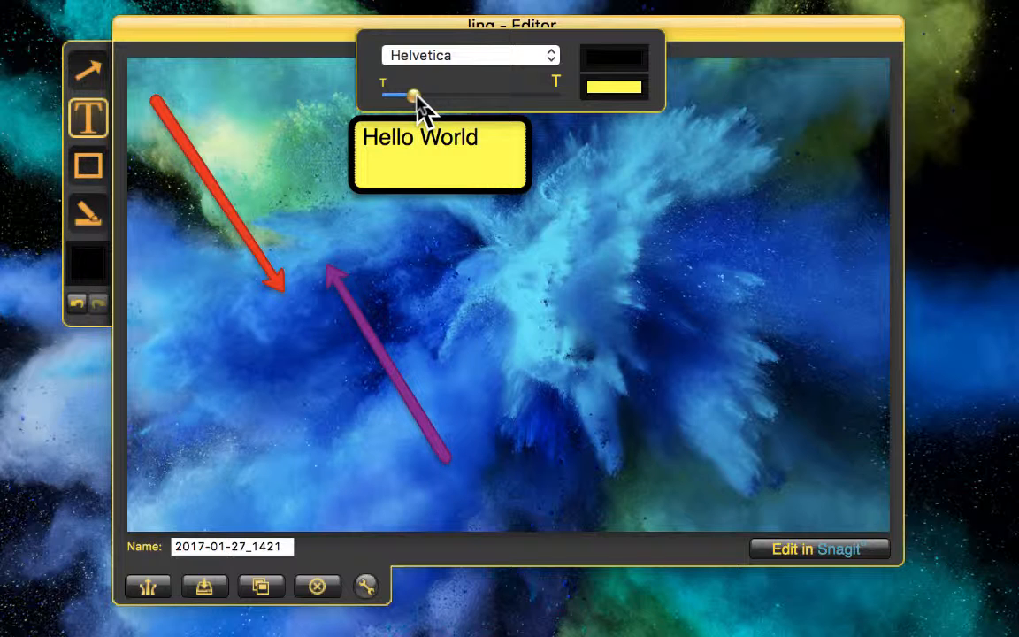
# Enlarge the callout's text slightly and reduce the box height to fit the single line
pyautogui.moveTo(415, 96)
pyautogui.mouseDown()
pyautogui.moveTo(445, 97)
pyautogui.moveTo(428, 97)
pyautogui.mouseUp()
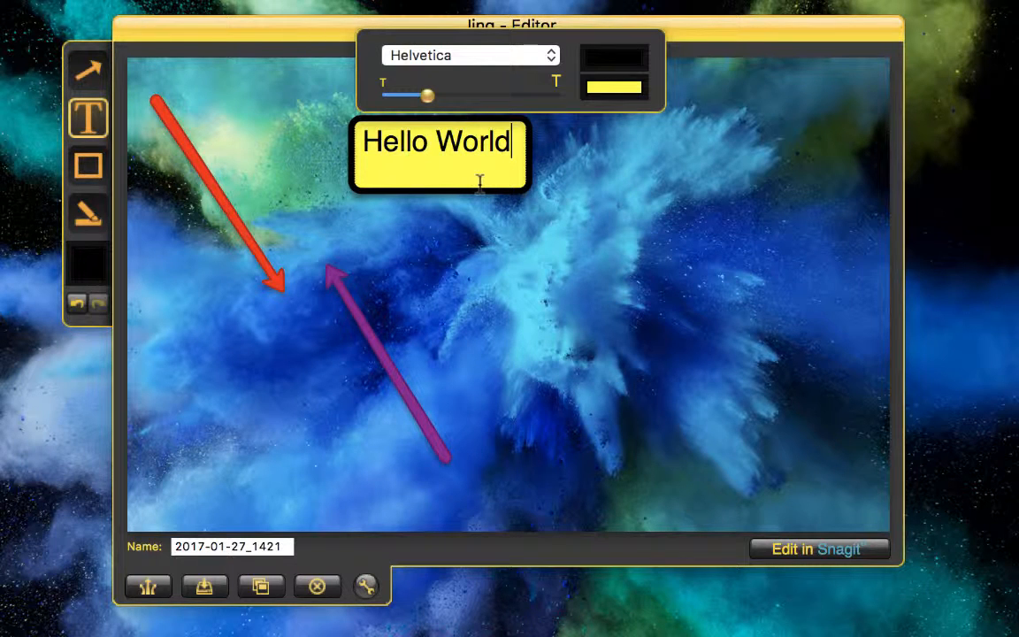
pyautogui.click(526, 186)
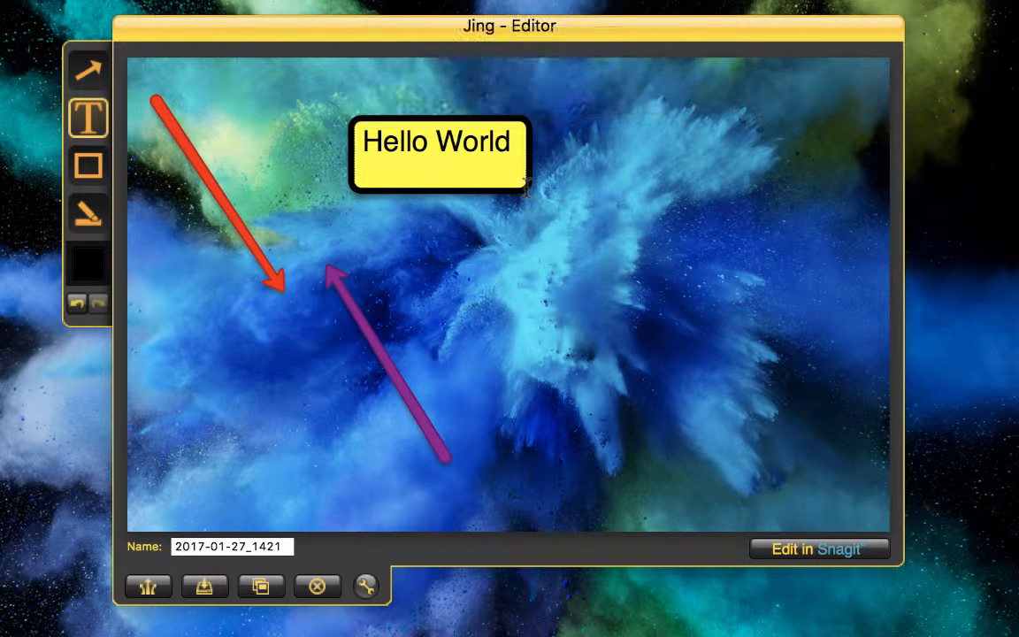
pyautogui.click(504, 188)
pyautogui.moveTo(522, 187); pyautogui.dragTo(523, 164)
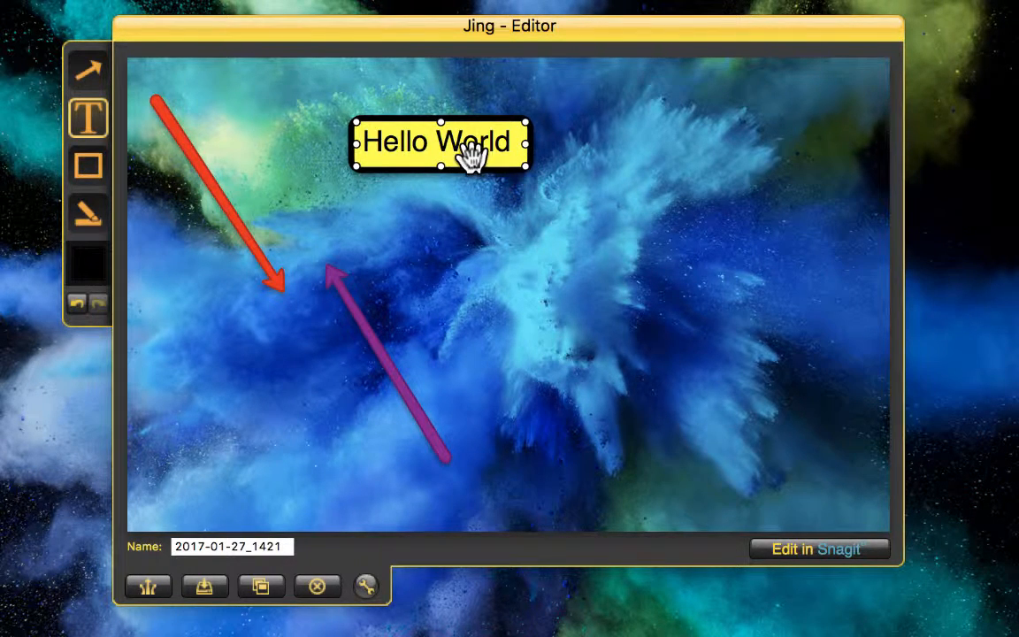
# Change the Hello World callout's font to Arial and move the callout down over the purple arrow's tail
pyautogui.doubleClick(471, 157)
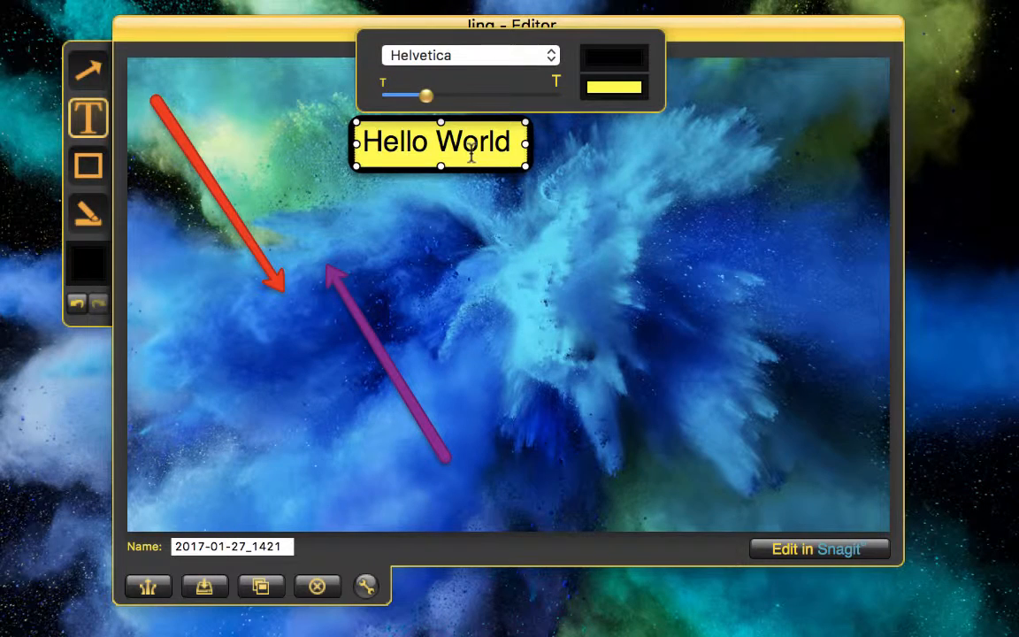
pyautogui.click(550, 57)
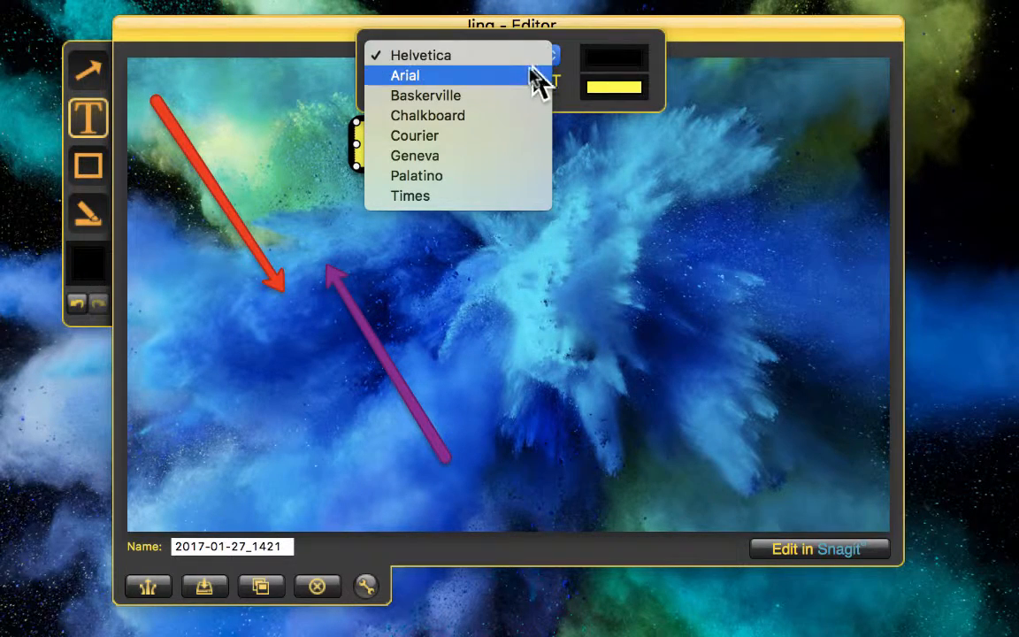
pyautogui.click(526, 78)
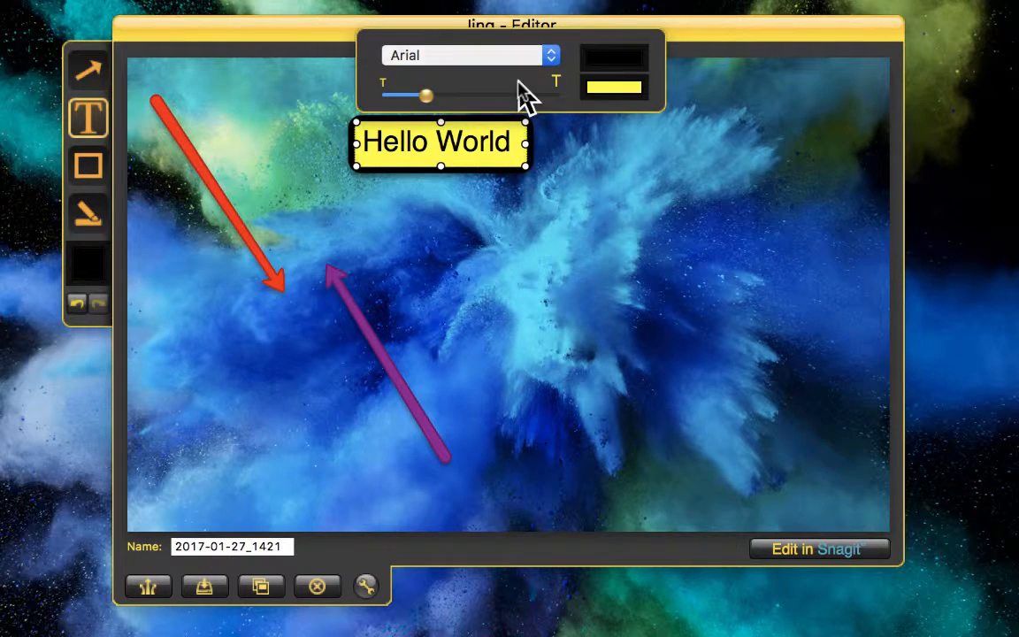
pyautogui.click(466, 217)
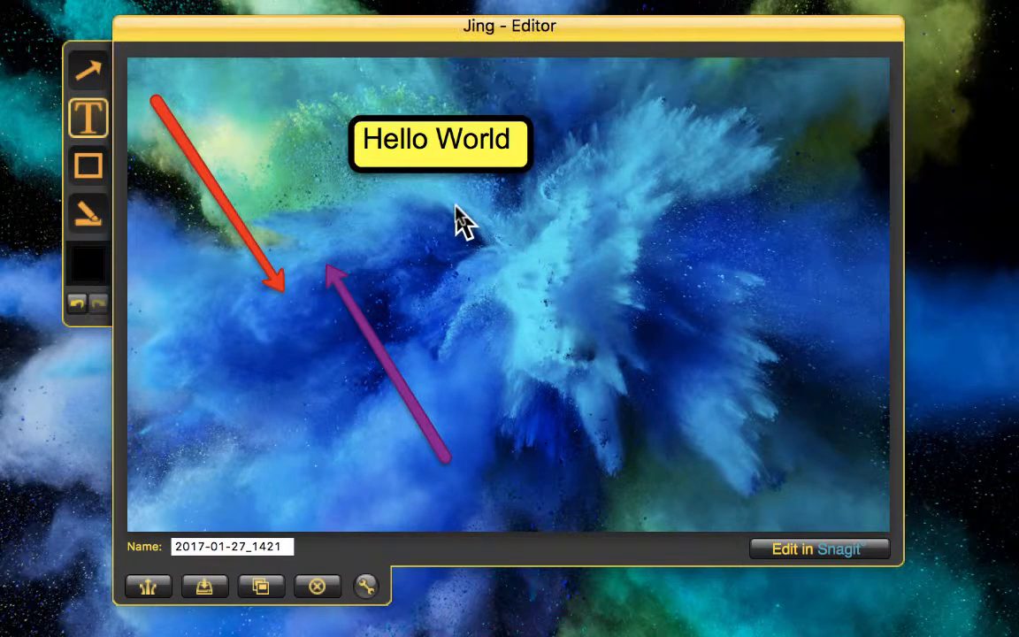
pyautogui.click(462, 146)
pyautogui.moveTo(461, 145); pyautogui.dragTo(480, 461)
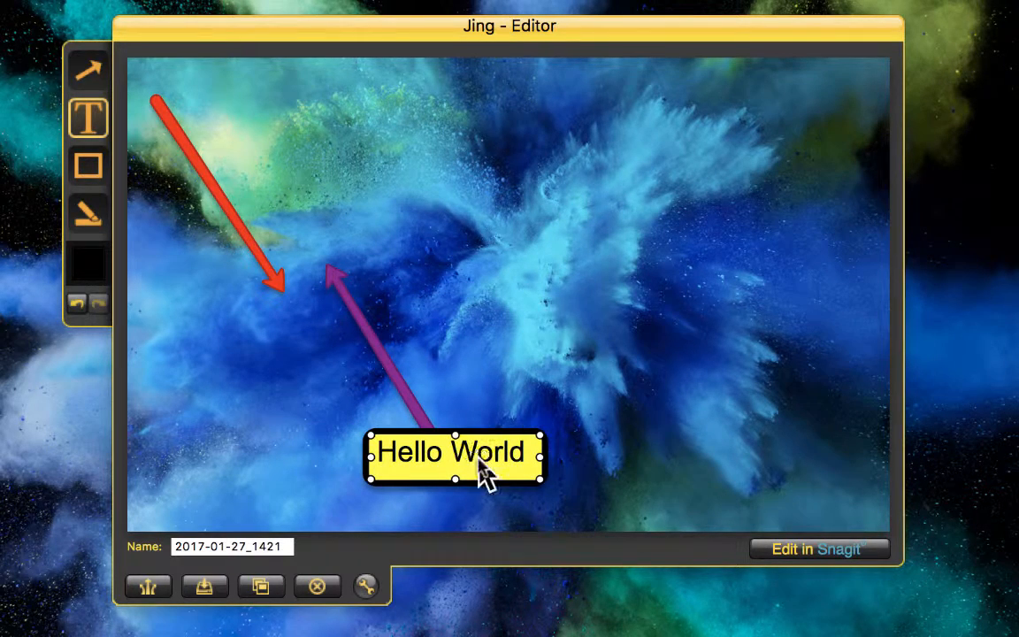
# Draw a wide rectangular frame across the image's upper middle and colour it red
pyautogui.click(95, 174)
pyautogui.moveTo(386, 114); pyautogui.dragTo(674, 210)
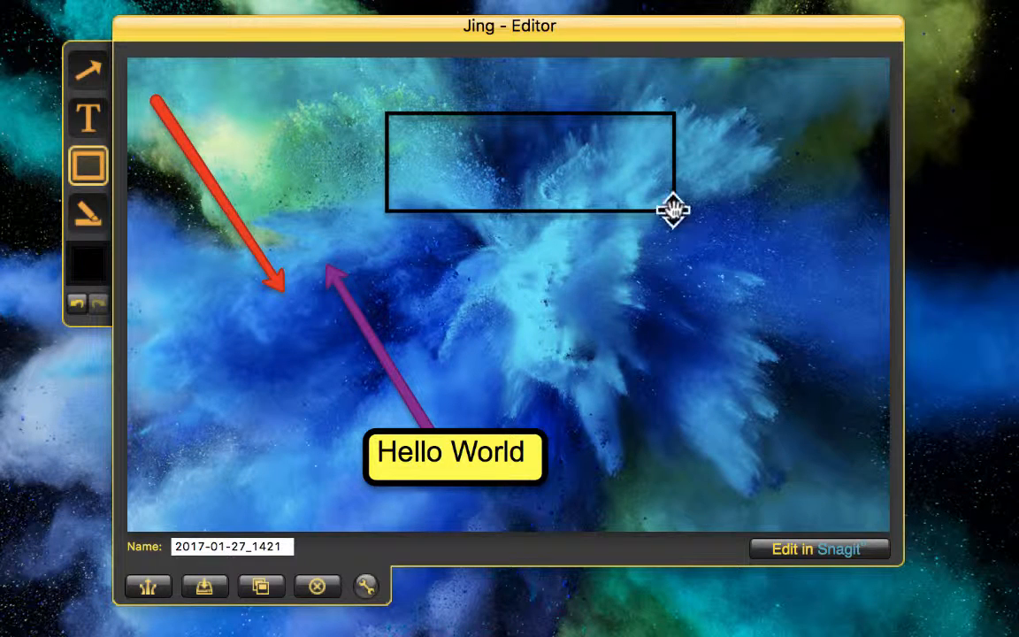
pyautogui.click(674, 183)
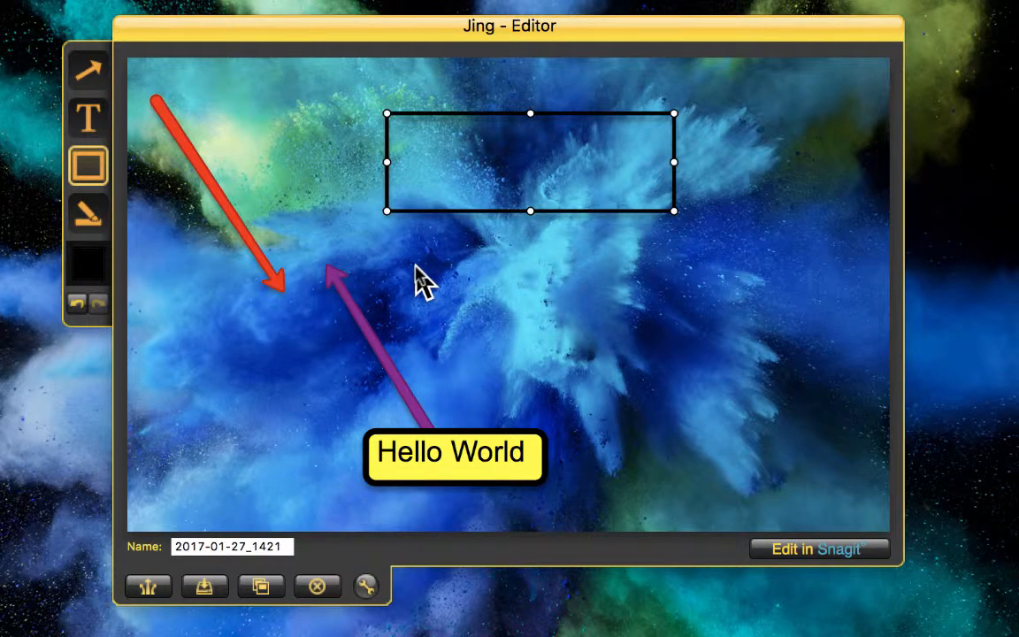
pyautogui.click(82, 265)
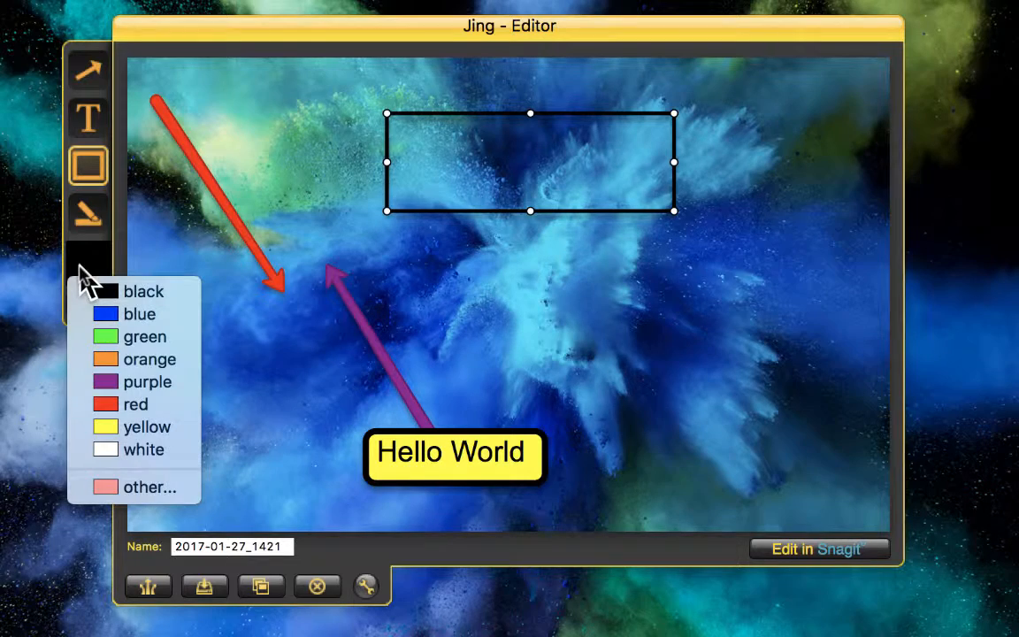
pyautogui.click(140, 404)
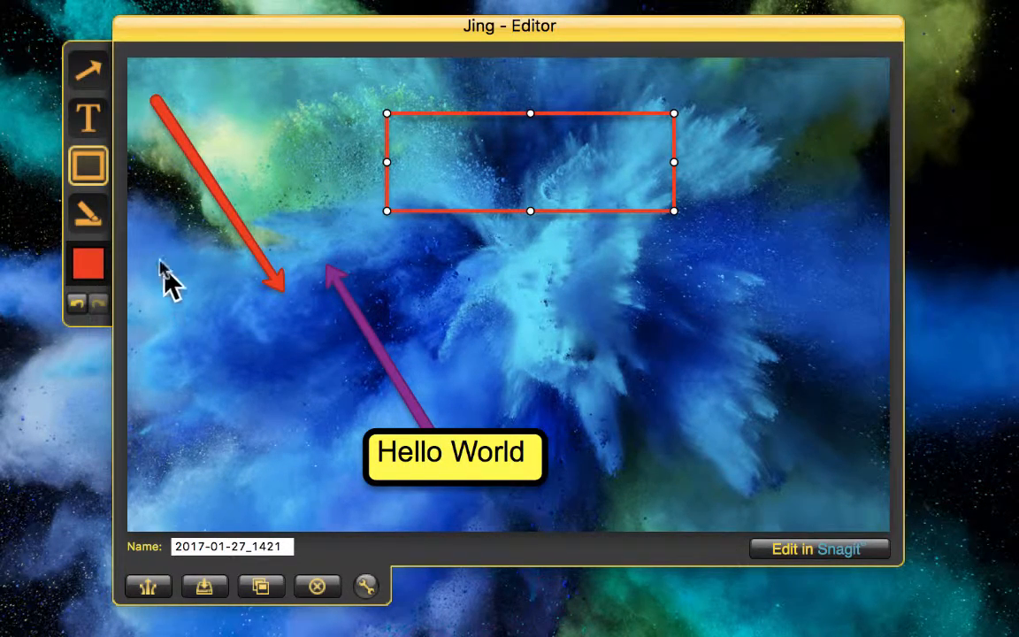
# Highlight a small area beside the red arrow in red, and move the highlight to the image's lower left below that arrow
pyautogui.click(93, 217)
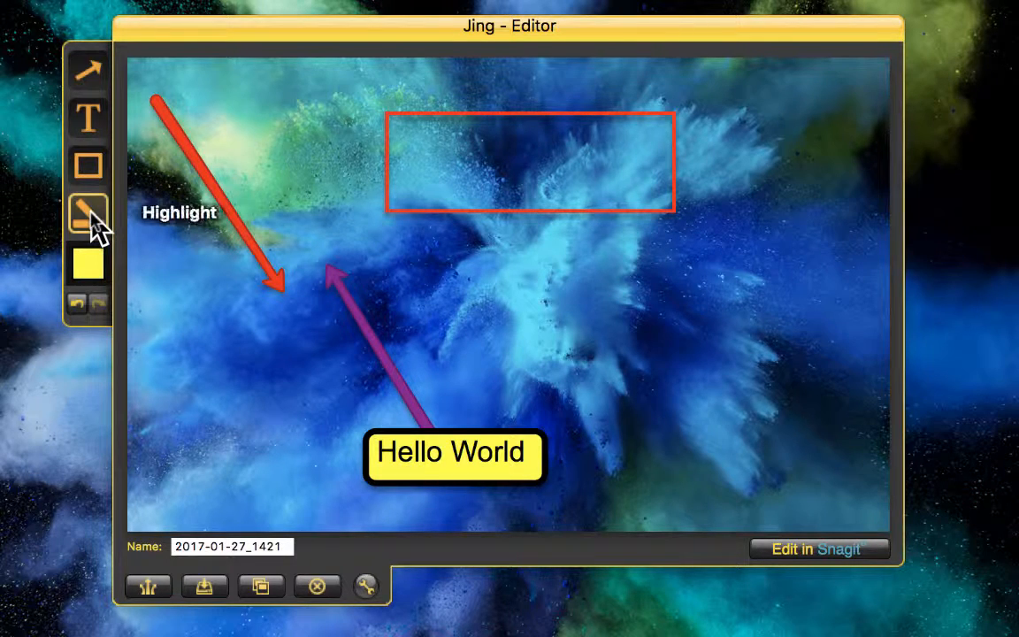
pyautogui.moveTo(350, 196)
pyautogui.mouseDown()
pyautogui.moveTo(447, 198)
pyautogui.moveTo(449, 262)
pyautogui.moveTo(279, 223)
pyautogui.moveTo(243, 159)
pyautogui.moveTo(273, 157)
pyautogui.mouseUp()
pyautogui.click(88, 275)
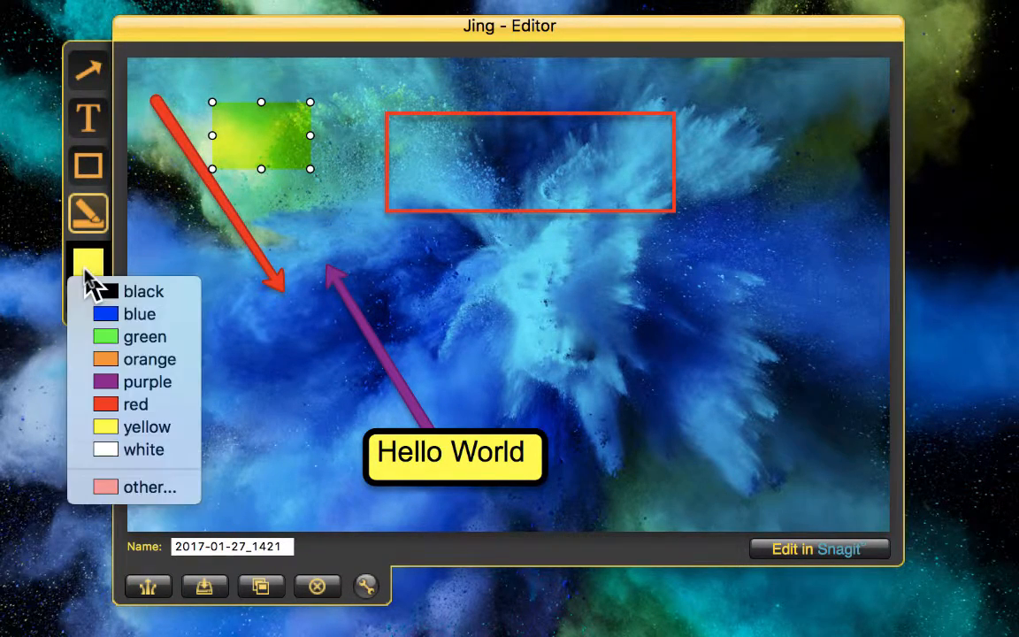
pyautogui.click(134, 406)
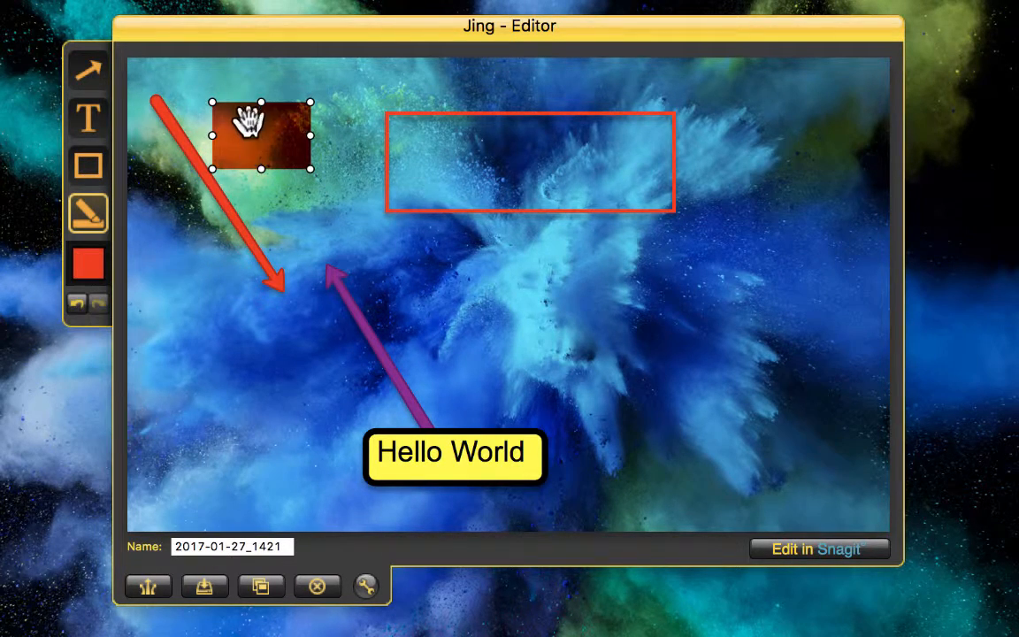
pyautogui.moveTo(292, 164); pyautogui.dragTo(210, 389)
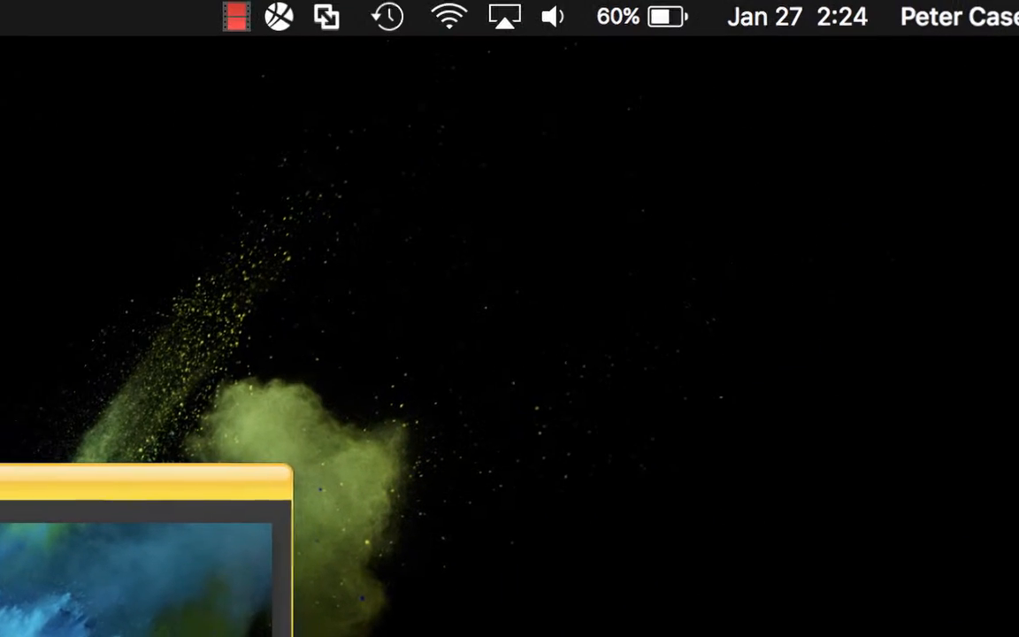
# Share the annotated capture to Screencast.com and paste its link as a hyperlink into the new email's body
pyautogui.click(148, 586)
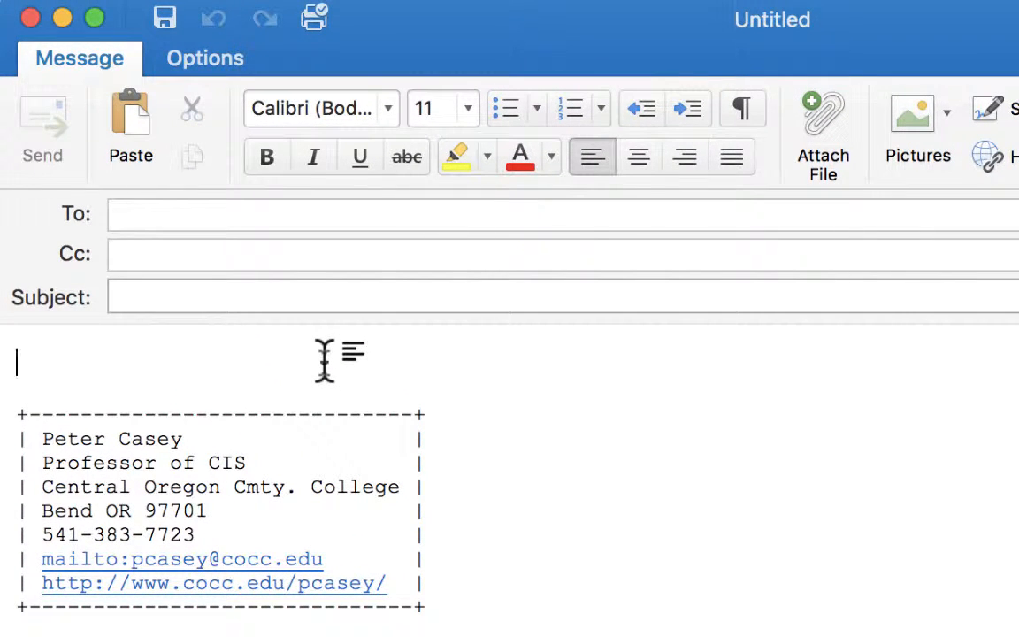
pyautogui.rightClick(324, 359)
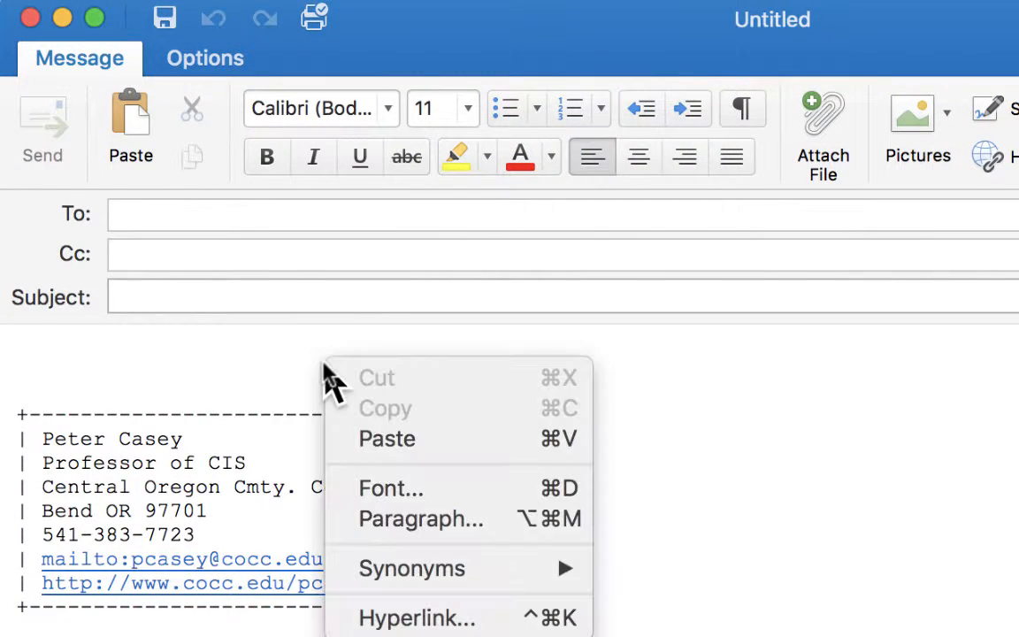
pyautogui.click(373, 439)
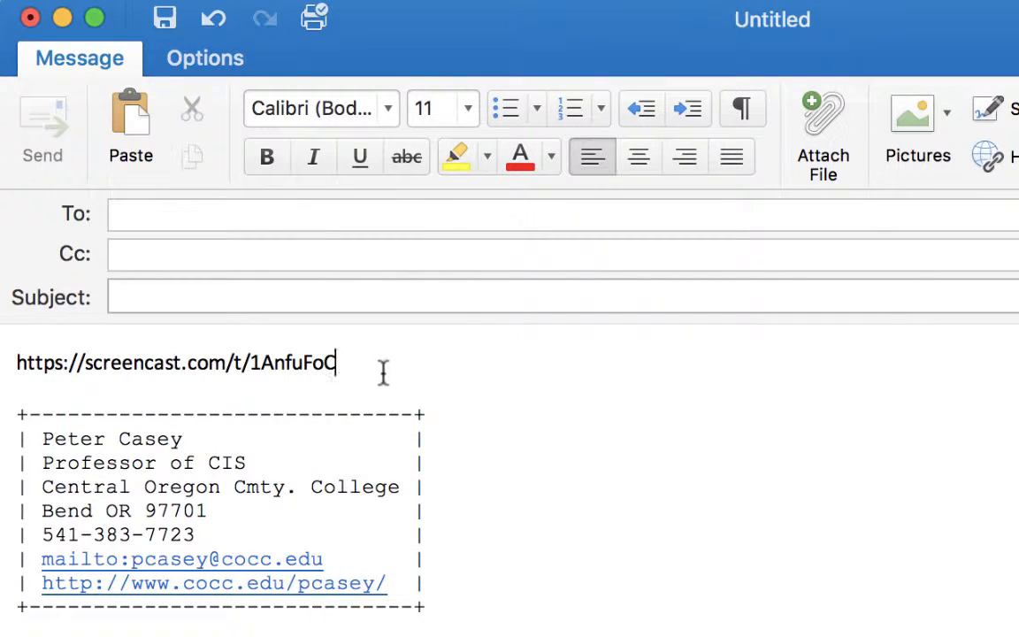
pyautogui.press('Return')
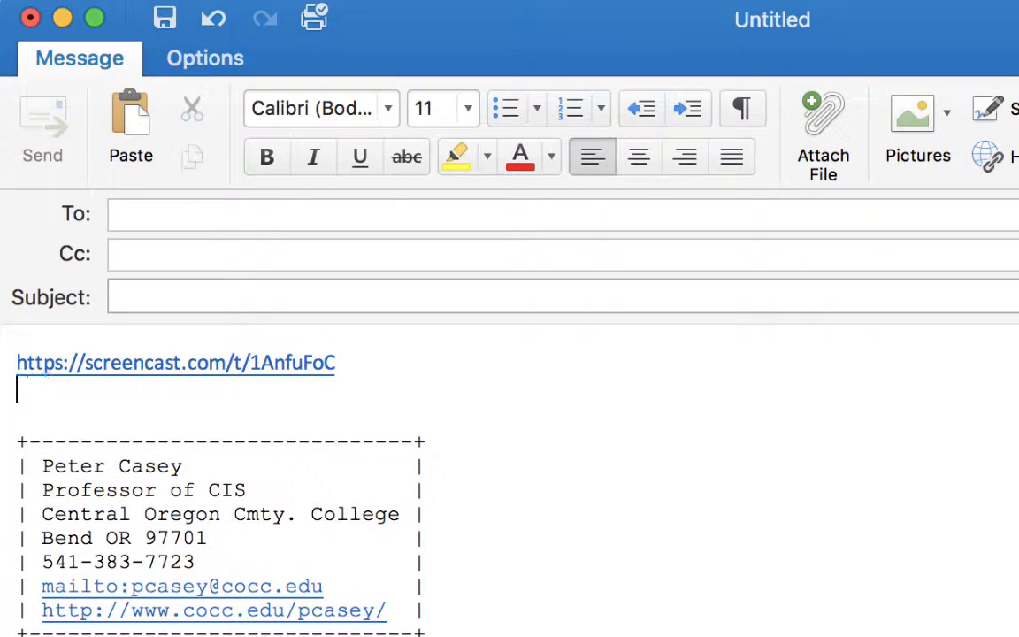
# Open the shared Screencast.com link in the browser and view the annotated image at full size
pyautogui.click(253, 373)
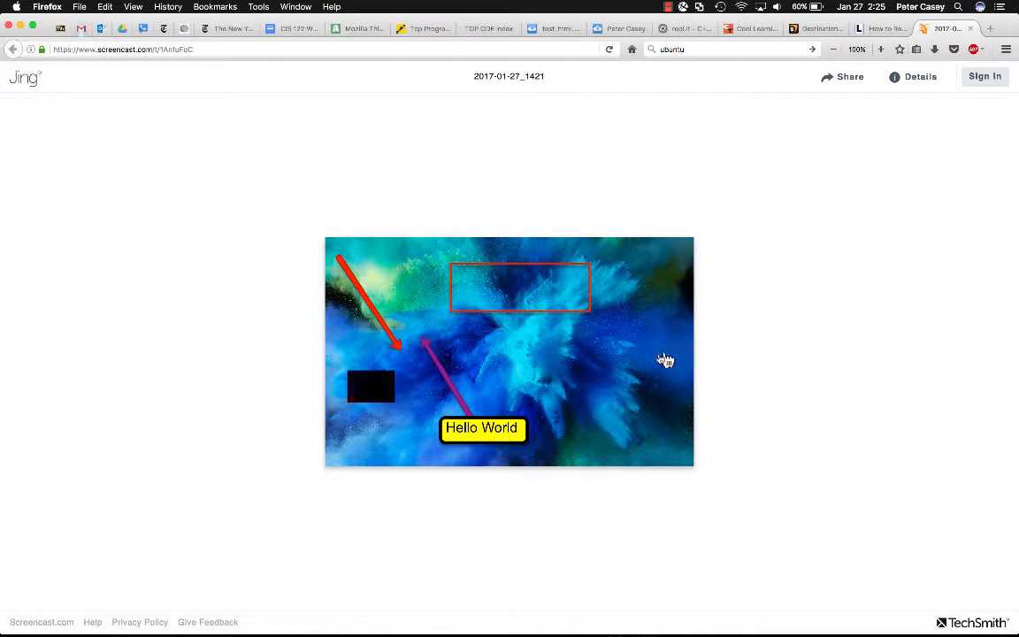
pyautogui.click(642, 370)
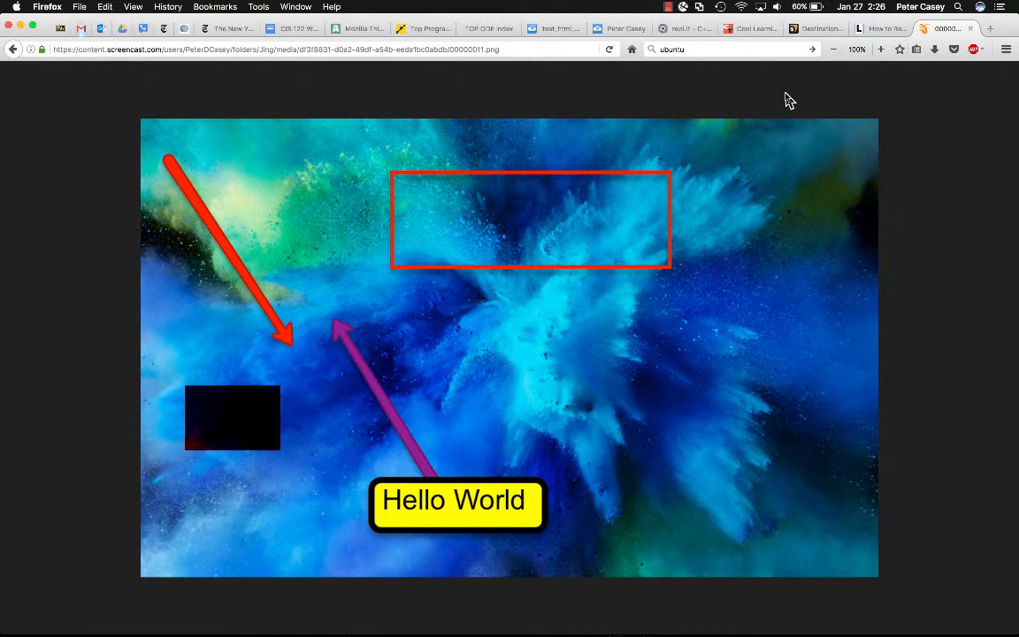
pyautogui.click(667, 7)
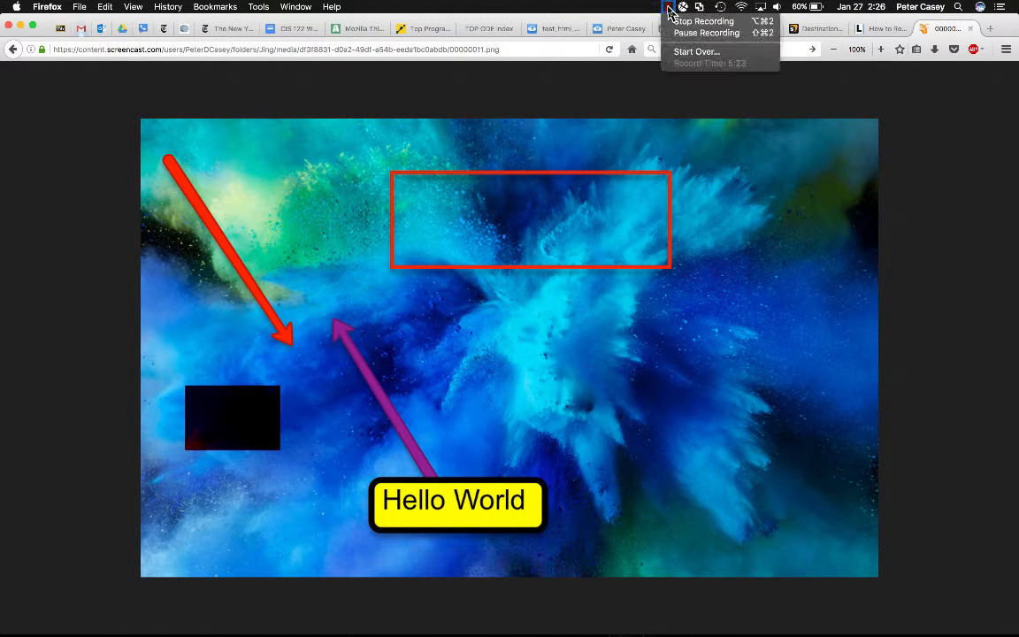